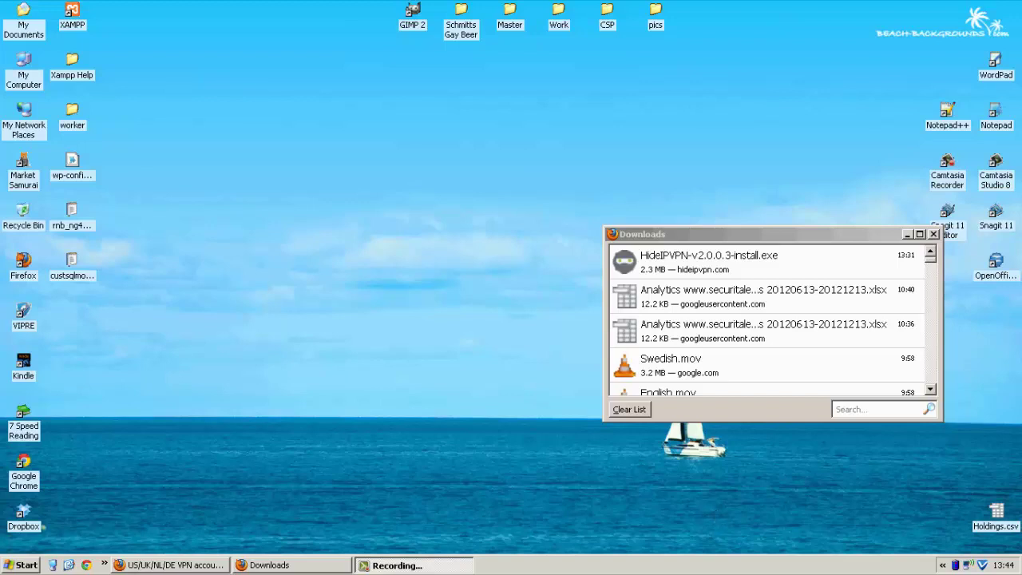
Launch the downloaded HideIPVPN installer and allow it past the security warning.
{"action": "left_click", "coordinate": [729, 268]}
{"action": "double_click", "coordinate": [728, 268]}
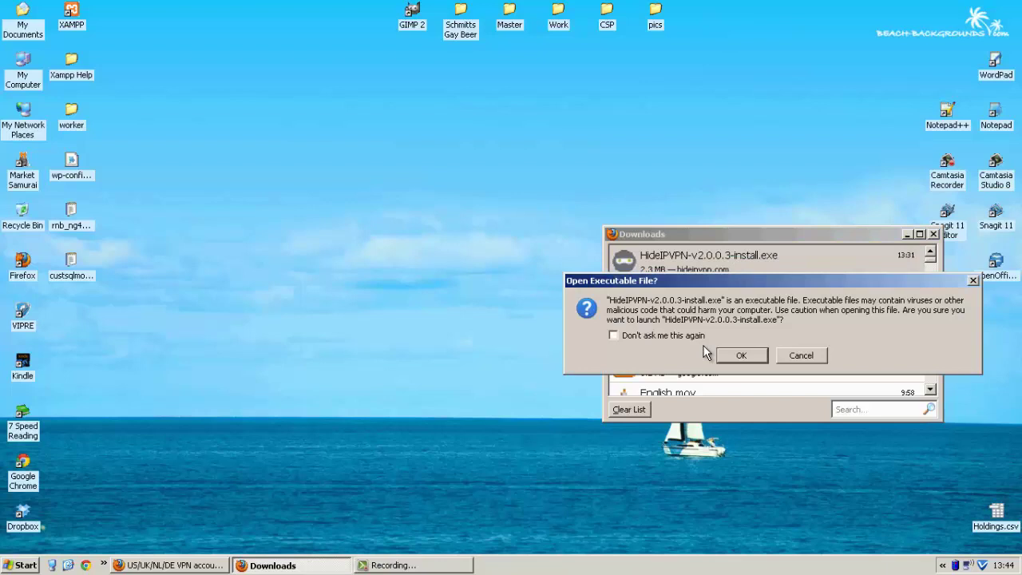
{"action": "left_click", "coordinate": [731, 356]}
{"action": "left_click", "coordinate": [552, 294]}
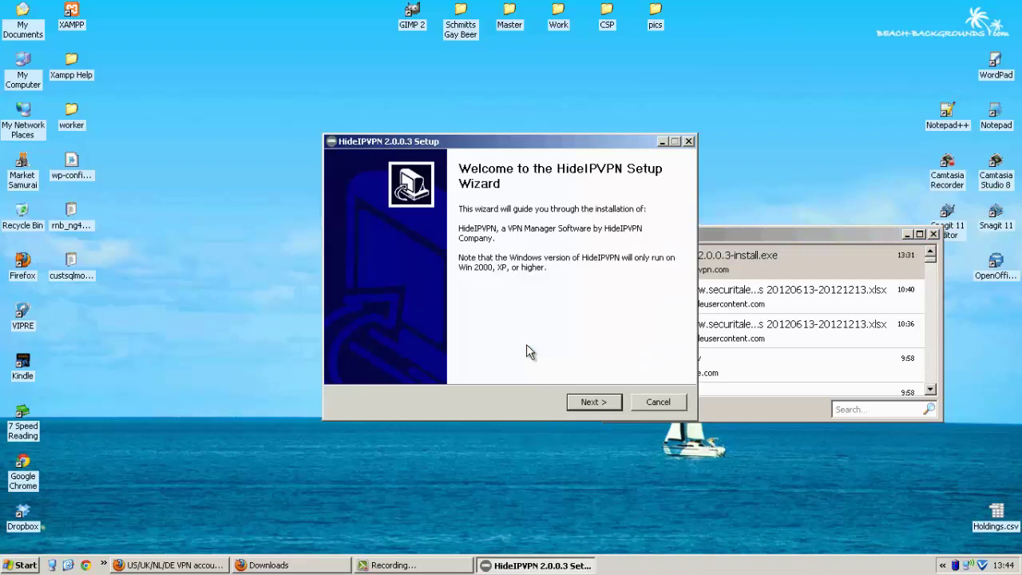
Install HideIPVPN with default options, accepting the license and the unverified TAP-Win32 driver.
{"action": "left_click", "coordinate": [587, 404]}
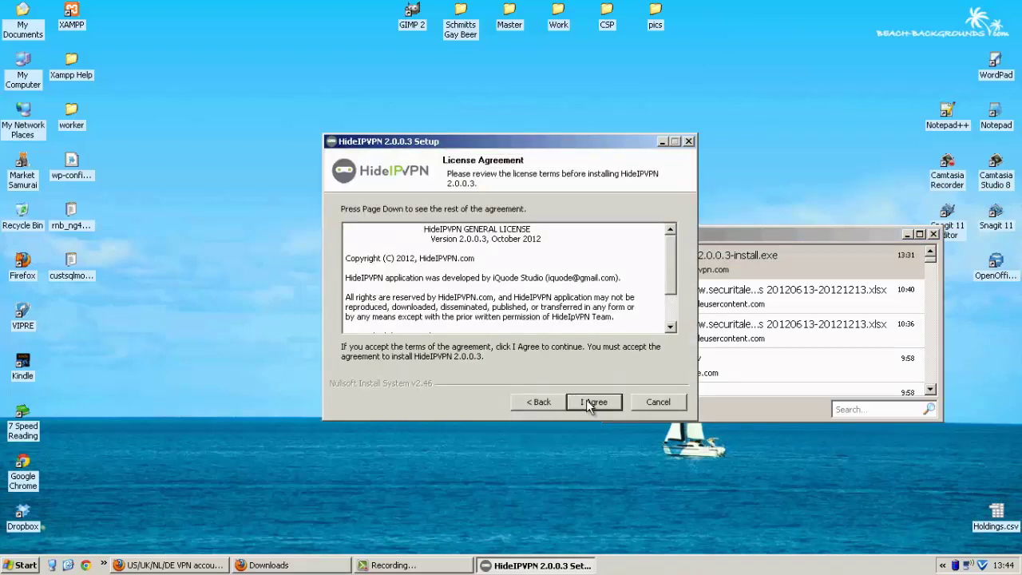
{"action": "left_click", "coordinate": [594, 404]}
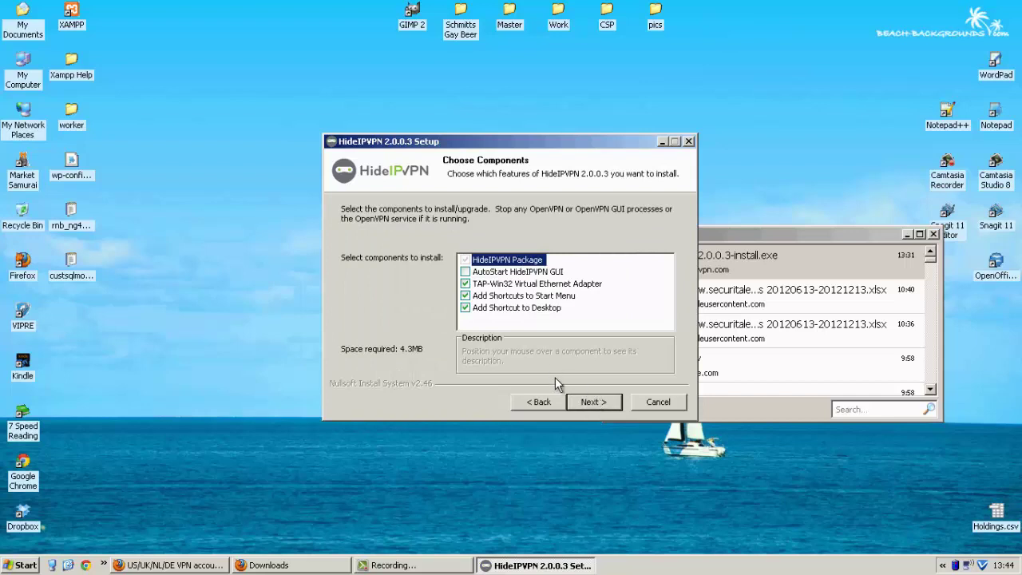
{"action": "left_click", "coordinate": [587, 405]}
{"action": "left_click", "coordinate": [587, 406]}
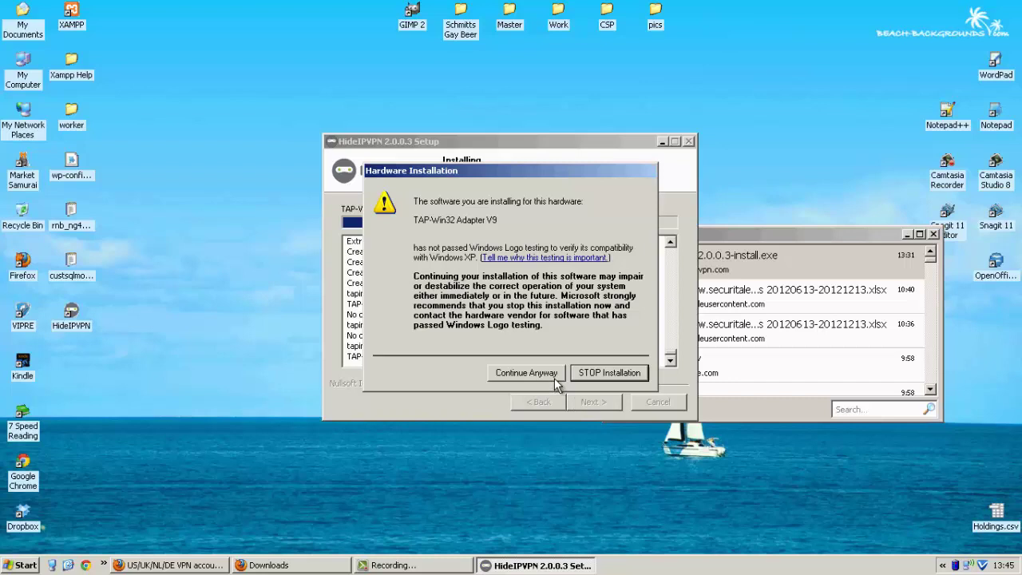
{"action": "left_click", "coordinate": [555, 377]}
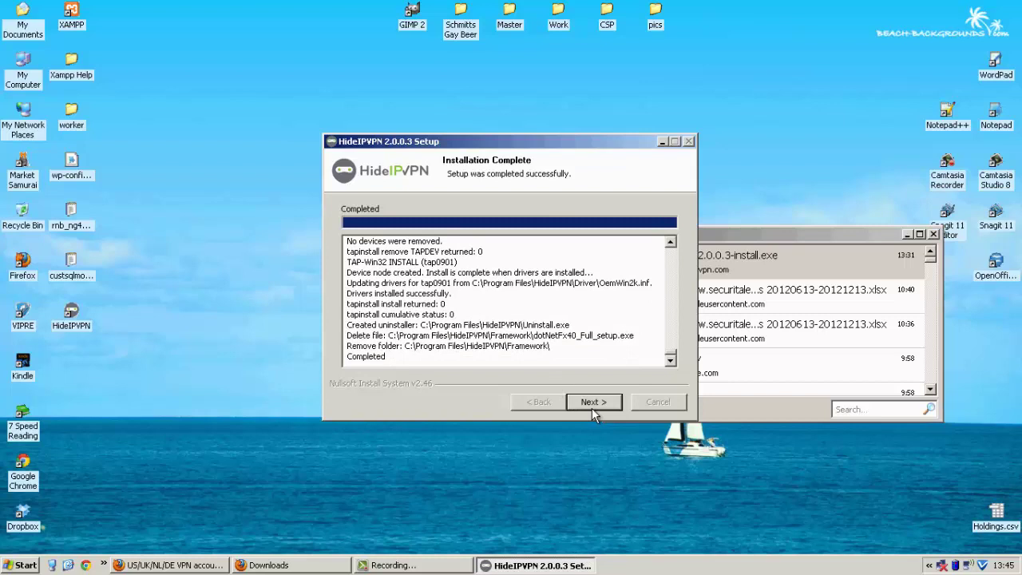
Finish the completed setup wizard and close the Downloads list.
{"action": "left_click", "coordinate": [592, 404]}
{"action": "left_click", "coordinate": [591, 404]}
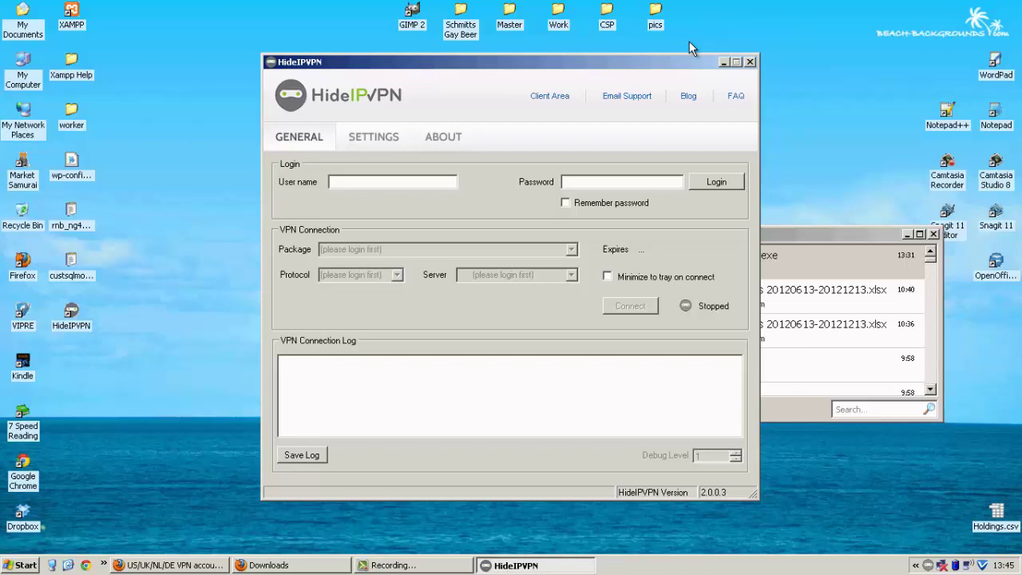
{"action": "left_click", "coordinate": [859, 243]}
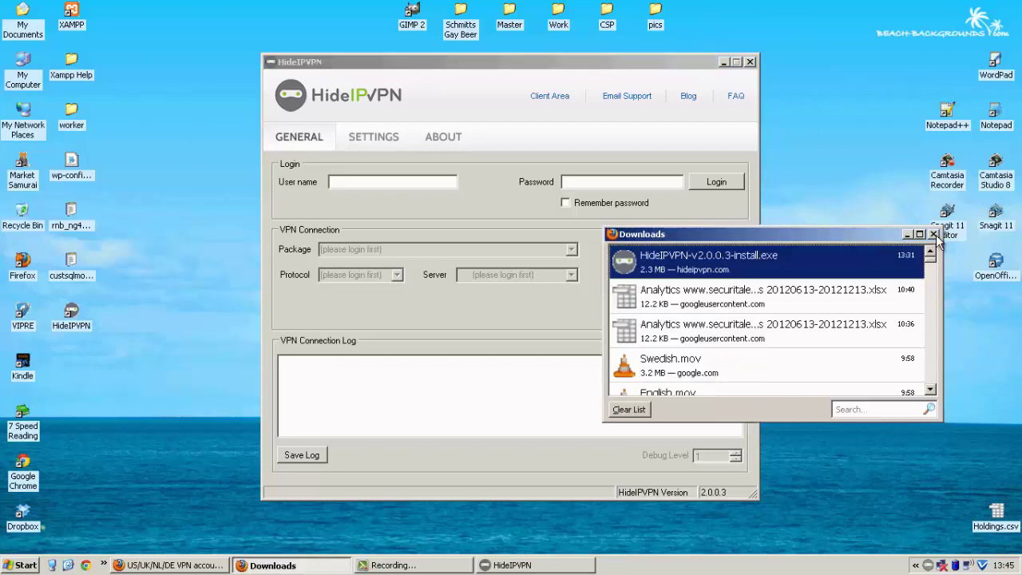
{"action": "left_click", "coordinate": [934, 234]}
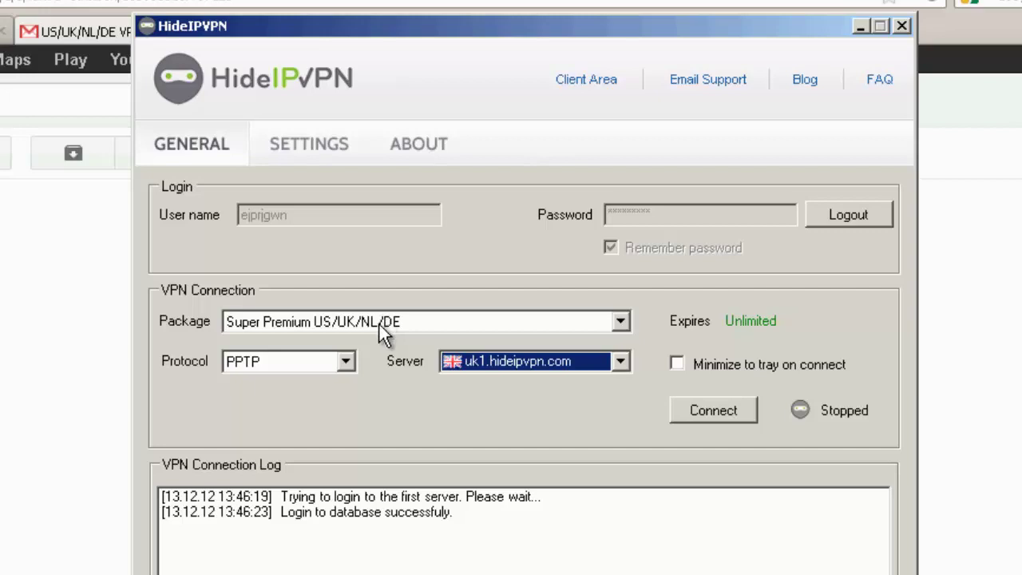
Keep PPTP as the protocol, pick server us1.hideipvpn.com, and start connecting.
{"action": "left_click", "coordinate": [336, 367]}
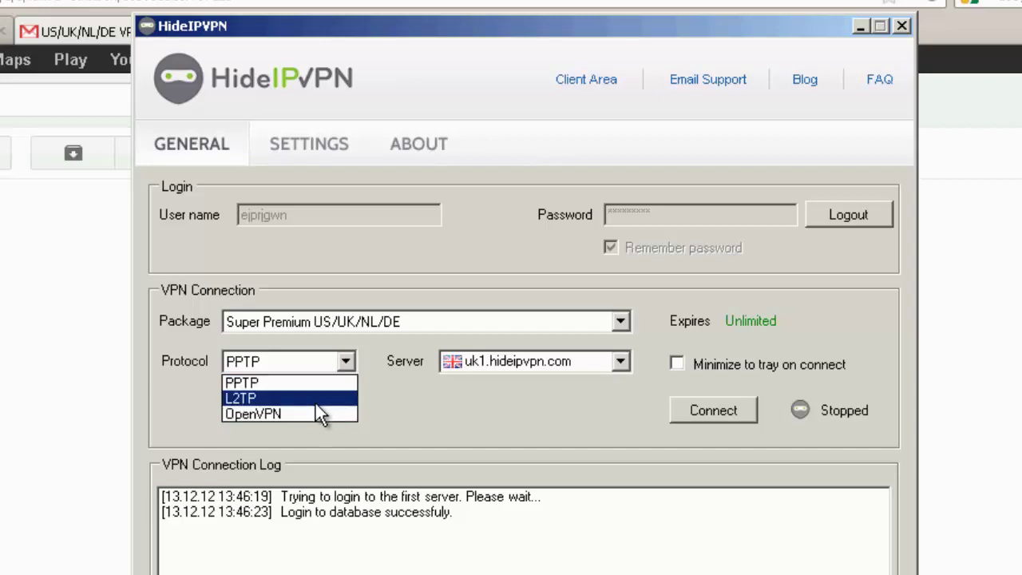
{"action": "left_click", "coordinate": [530, 429]}
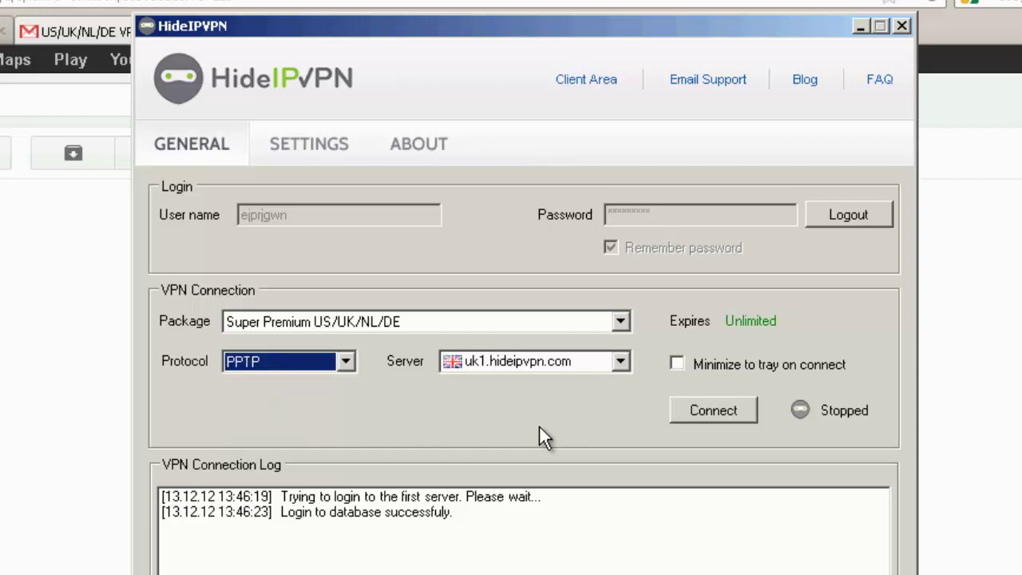
{"action": "left_click", "coordinate": [581, 360]}
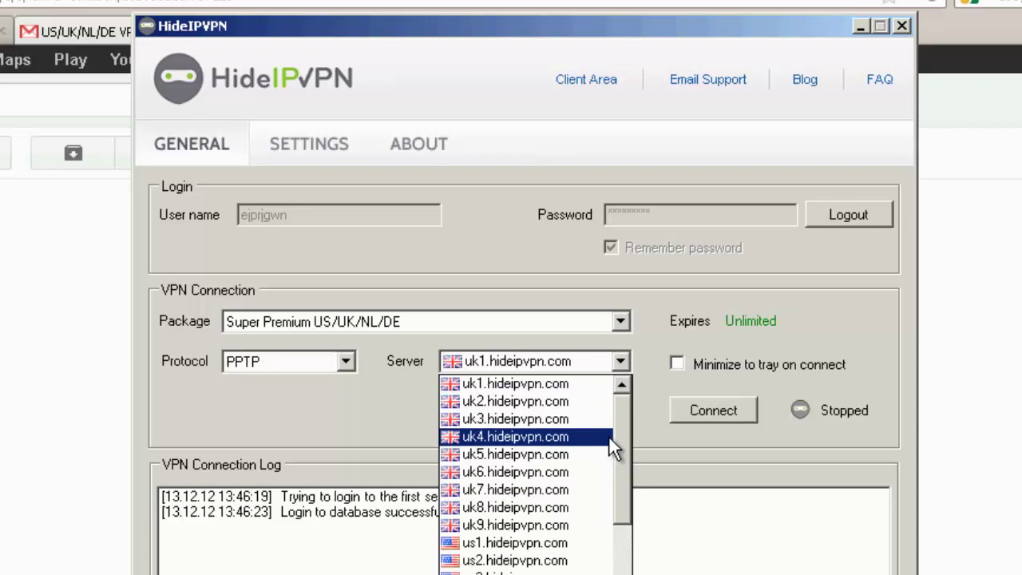
{"action": "left_click_drag", "start_coordinate": [630, 449], "coordinate": [600, 462]}
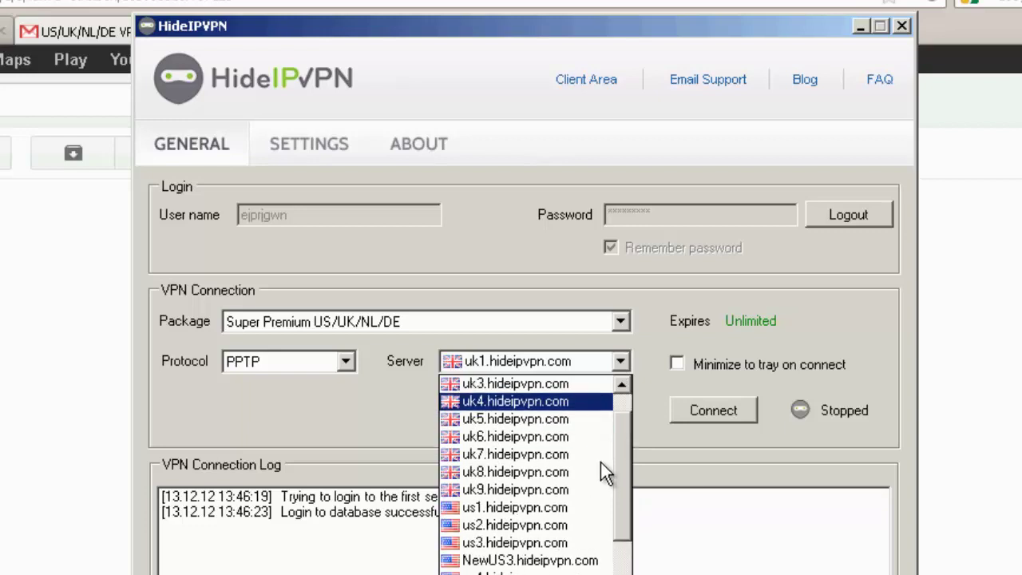
{"action": "left_click", "coordinate": [590, 507]}
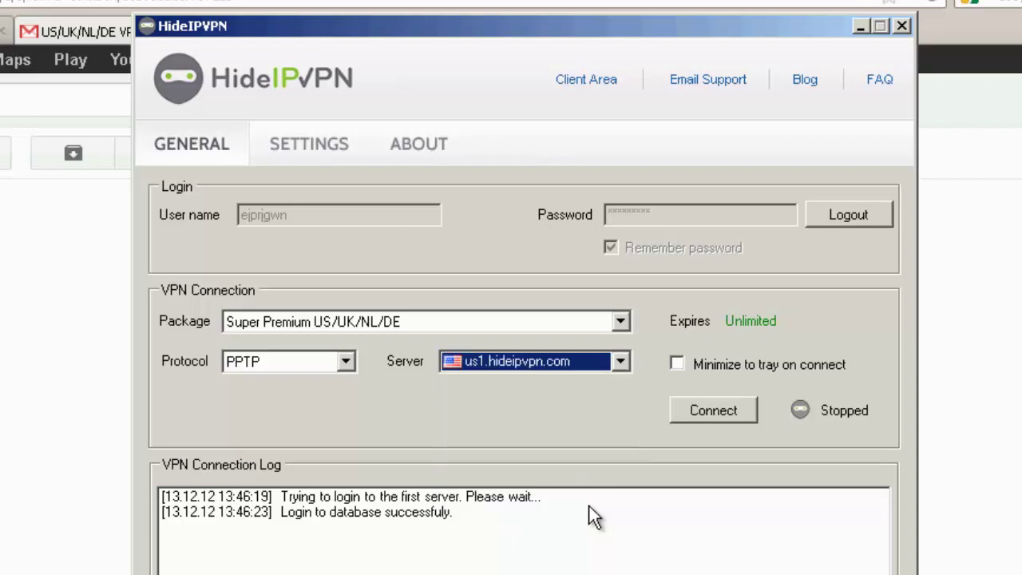
{"action": "left_click", "coordinate": [741, 412]}
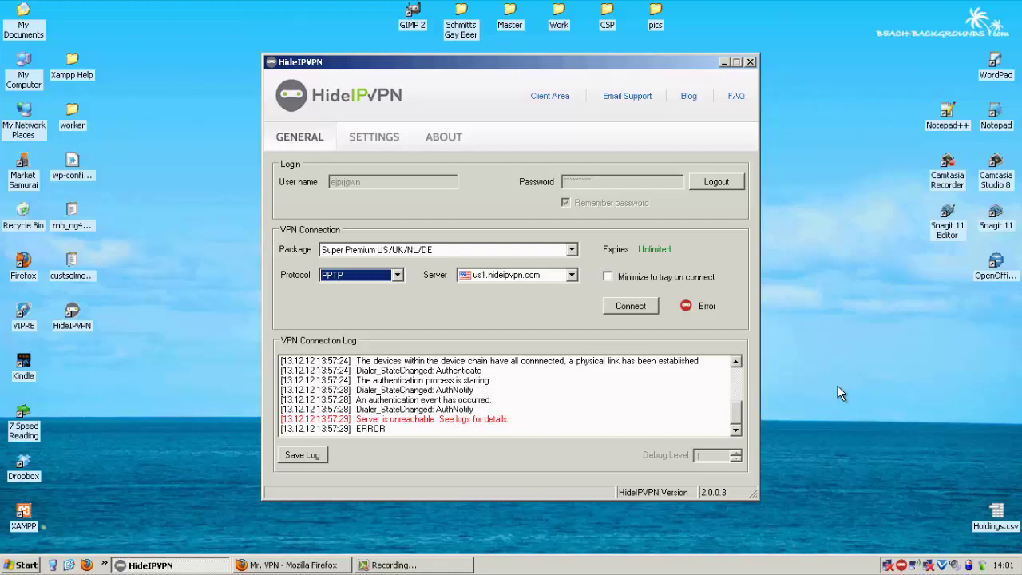
Connect to us1.hideipvpn.com using OpenVPN and dismiss the connected notification.
{"action": "left_click", "coordinate": [361, 274]}
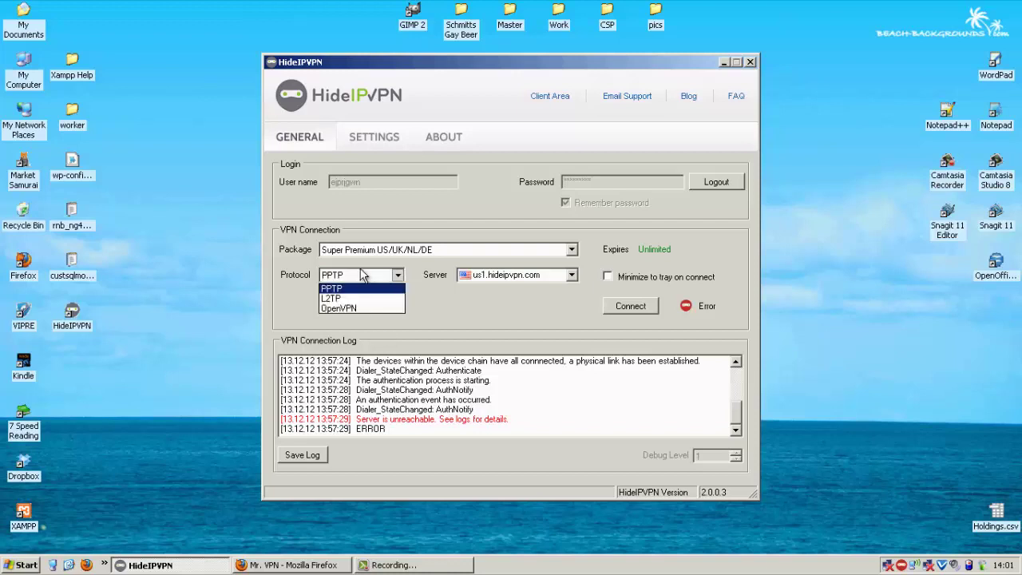
{"action": "left_click", "coordinate": [355, 313]}
{"action": "left_click", "coordinate": [639, 308]}
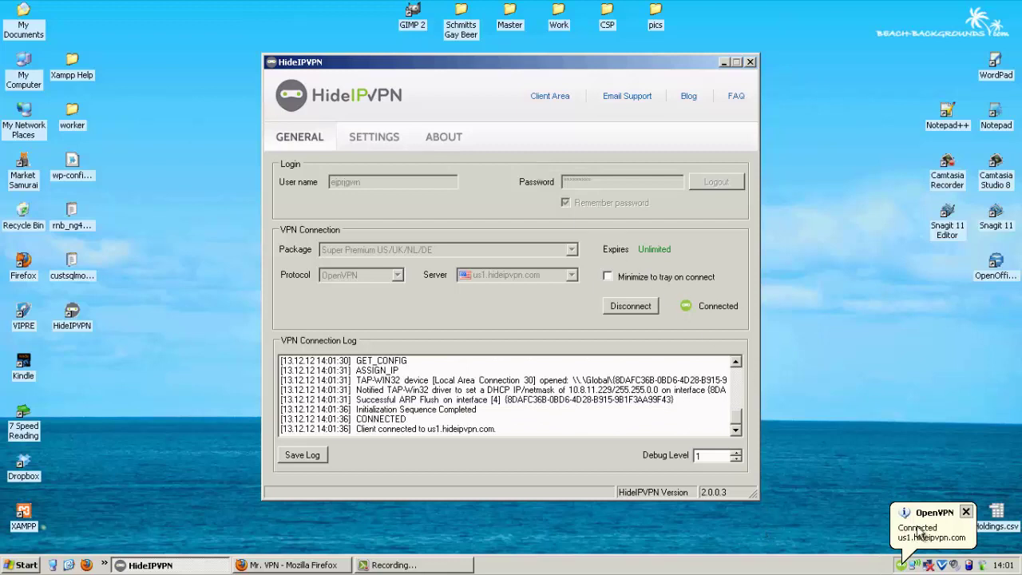
{"action": "left_click", "coordinate": [966, 512]}
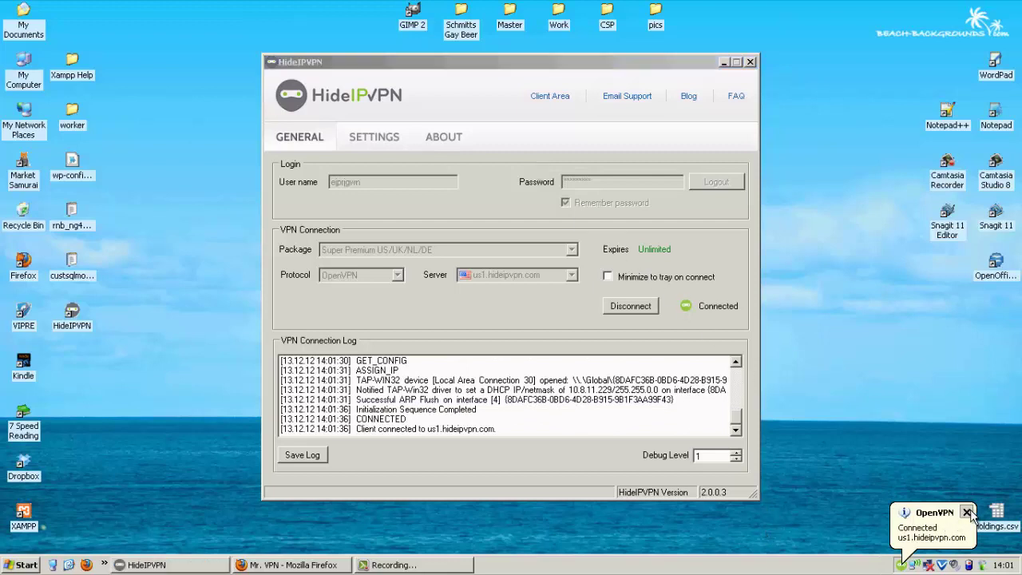
Go to hideipvpn.com in the Firefox window.
{"action": "left_click", "coordinate": [272, 565]}
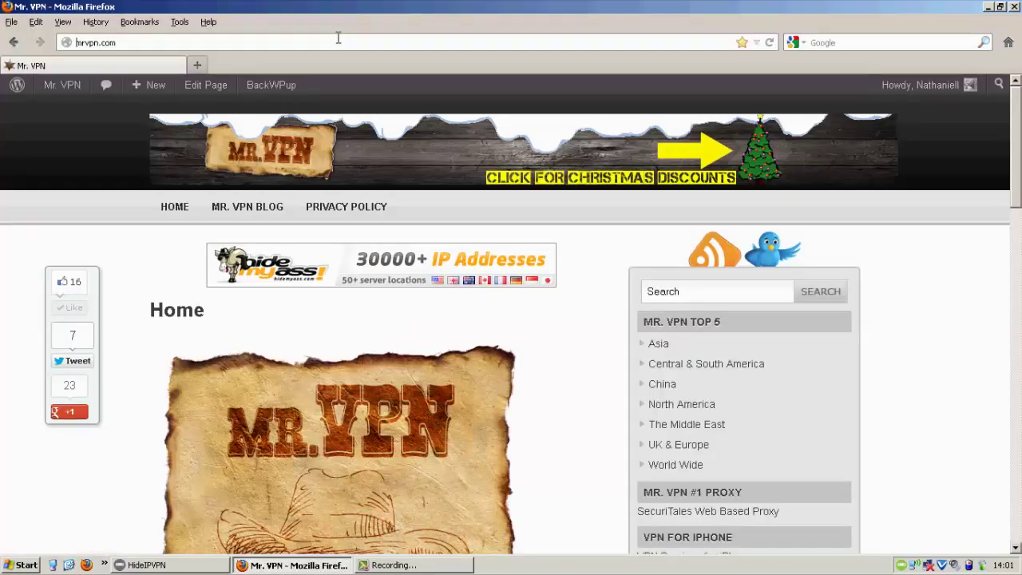
{"action": "left_click", "coordinate": [336, 41]}
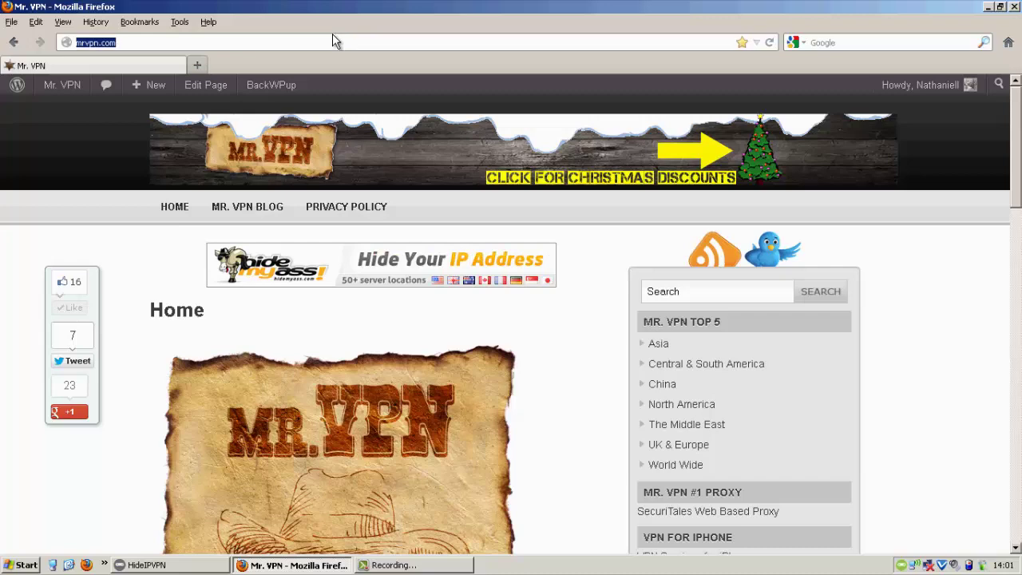
{"action": "type", "text": "hideip"}
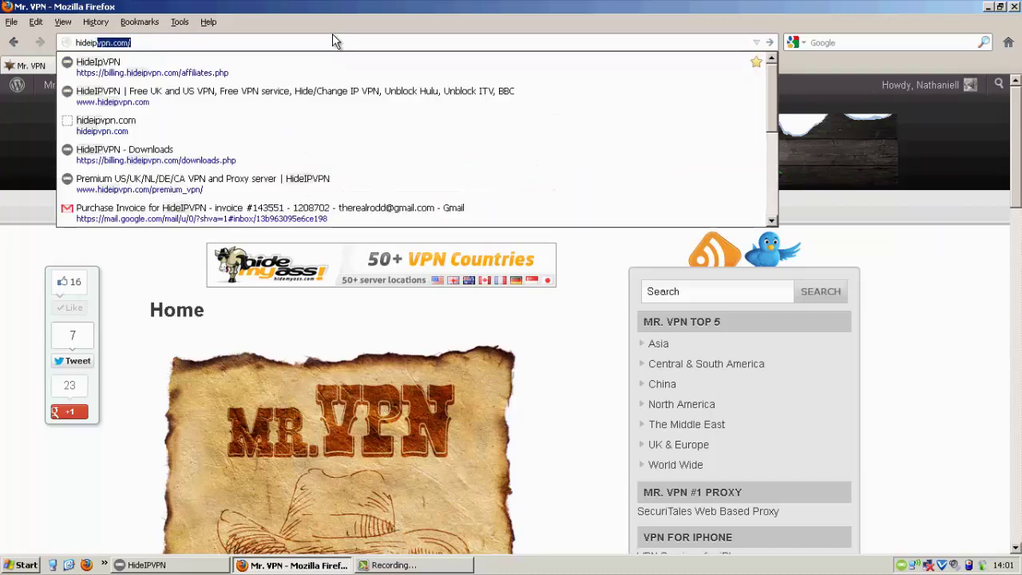
{"action": "key", "text": "Return"}
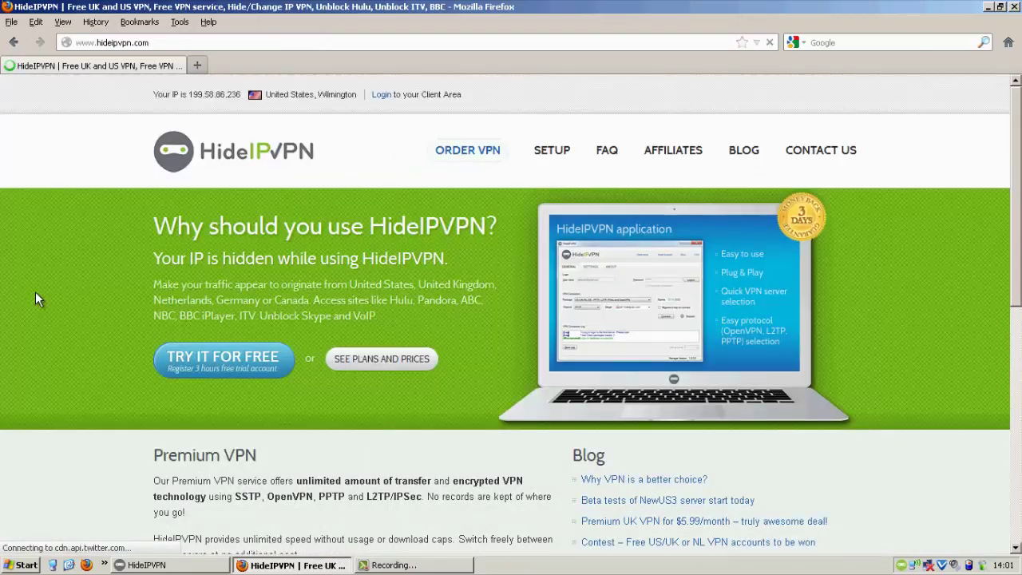
View the premium VPN plans page, then return and open the free trial page.
{"action": "left_click", "coordinate": [466, 152]}
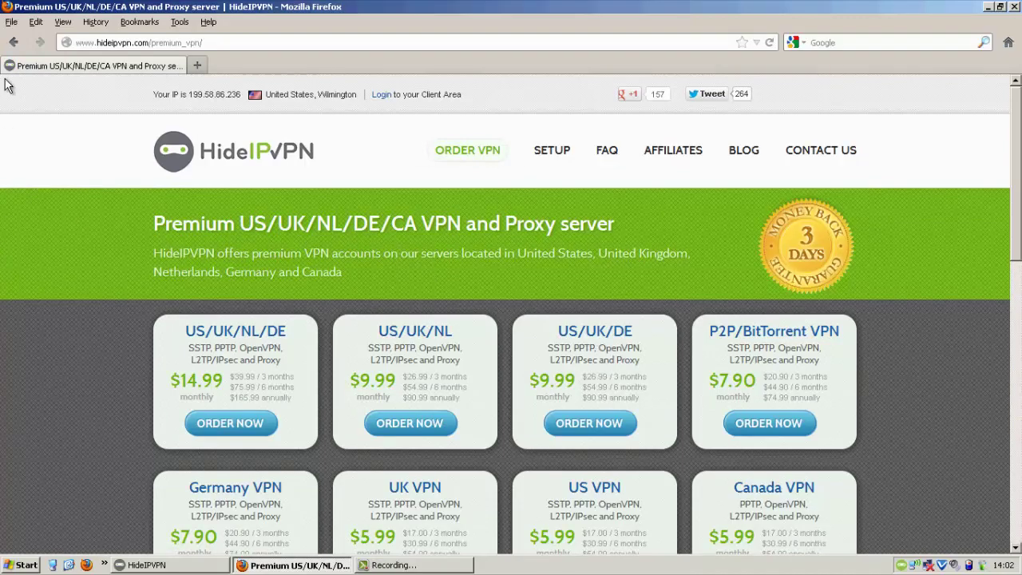
{"action": "left_click", "coordinate": [13, 42]}
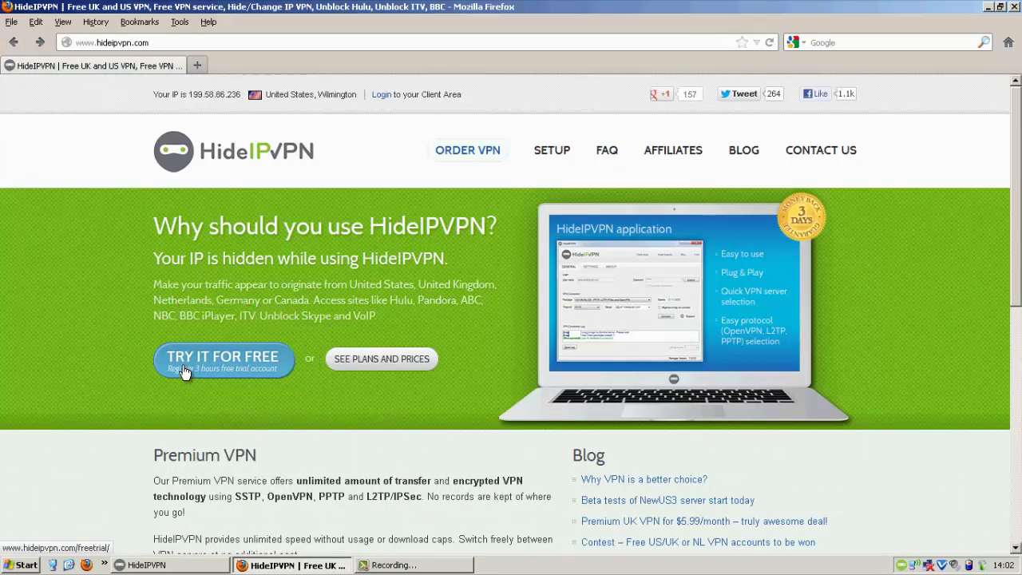
{"action": "left_click", "coordinate": [180, 365]}
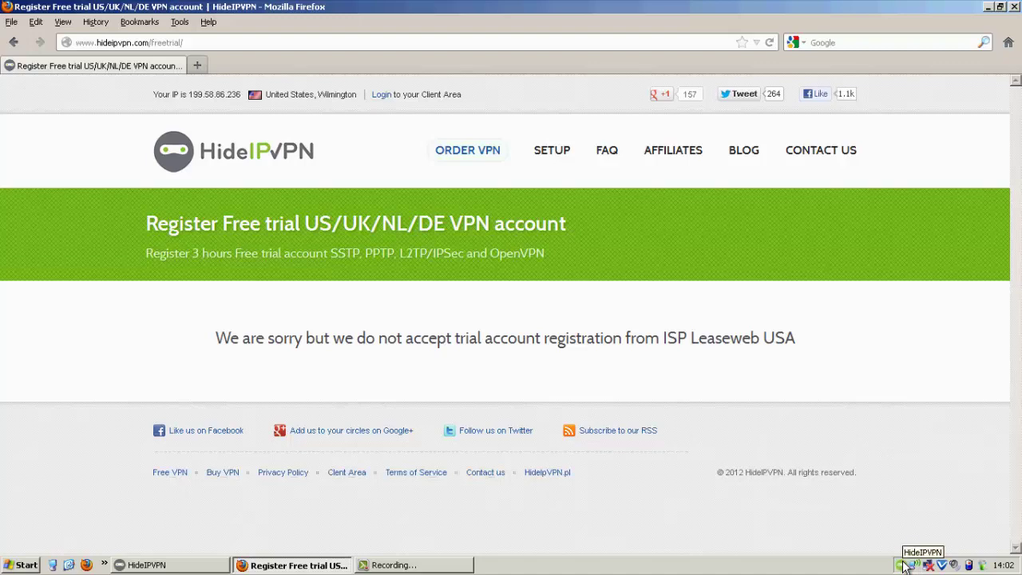
Open the site's setup page and open the Windows XP PPTP tutorial link in a new window.
{"action": "left_click", "coordinate": [14, 41]}
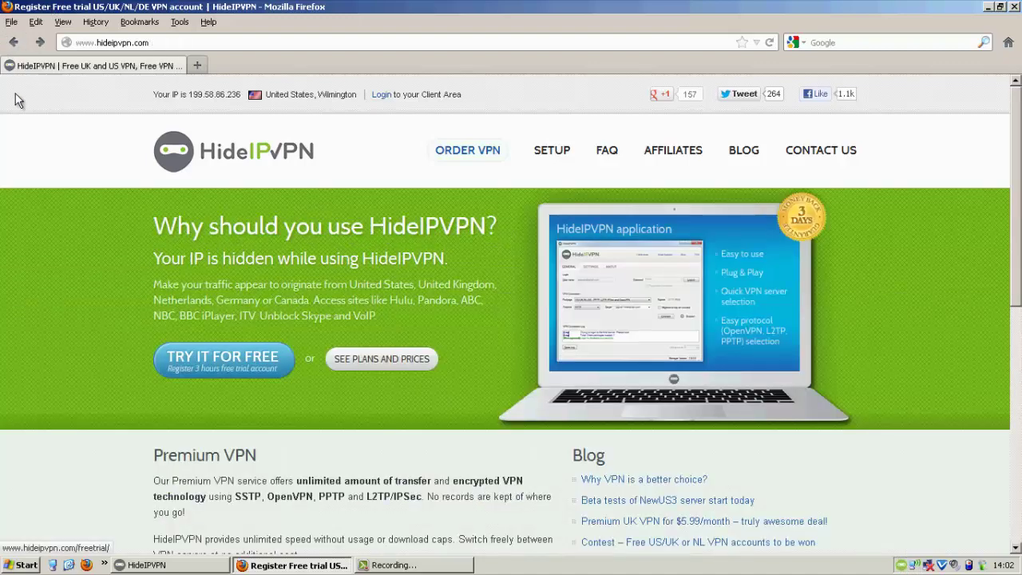
{"action": "left_click", "coordinate": [557, 156]}
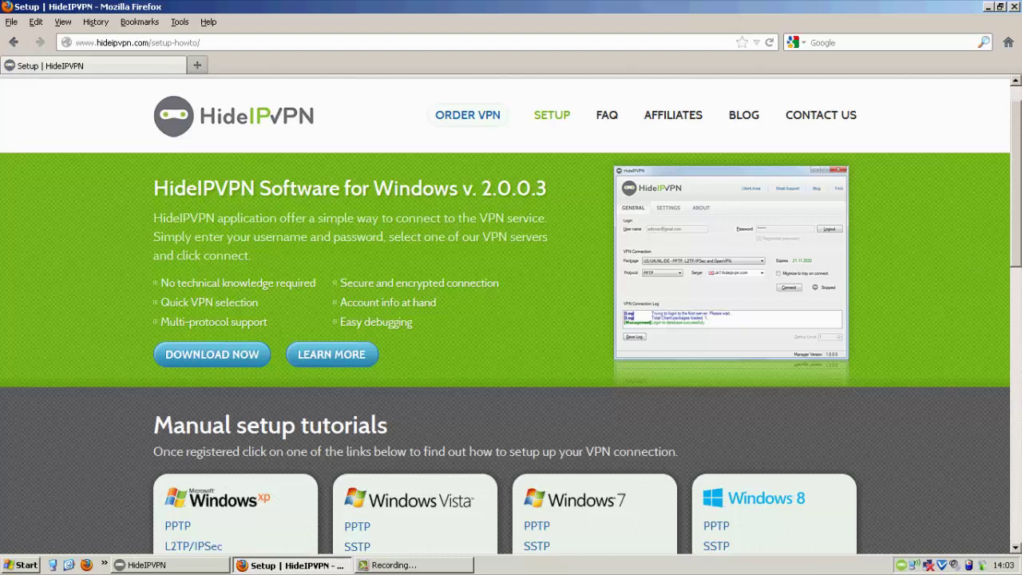
{"action": "scroll", "coordinate": [511, 314], "scroll_direction": "down", "scroll_amount": 6}
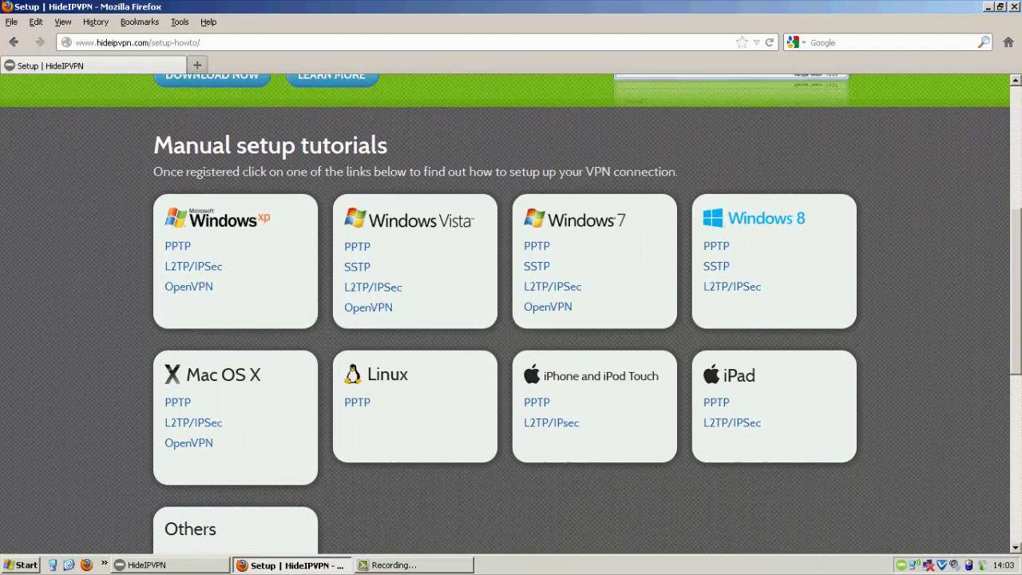
{"action": "scroll", "coordinate": [511, 314], "scroll_direction": "down", "scroll_amount": 1}
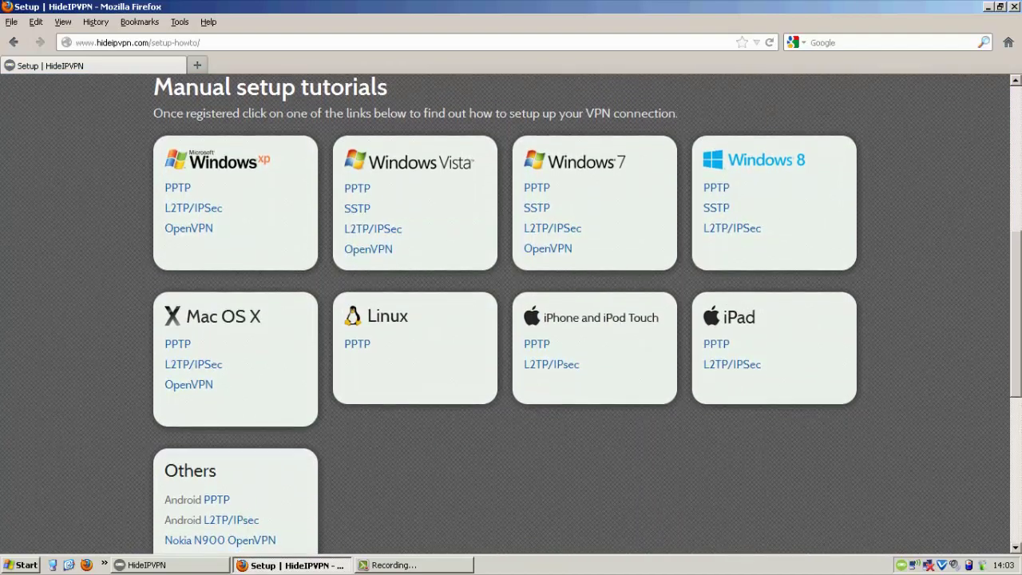
{"action": "scroll", "coordinate": [511, 314], "scroll_direction": "down", "scroll_amount": 1}
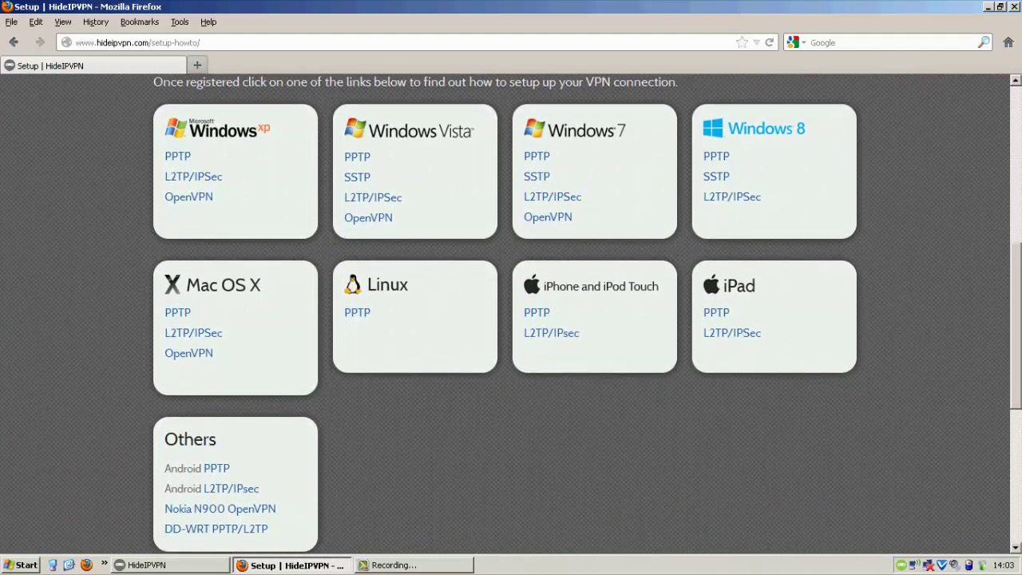
{"action": "scroll", "coordinate": [260, 470], "scroll_direction": "up", "scroll_amount": 7}
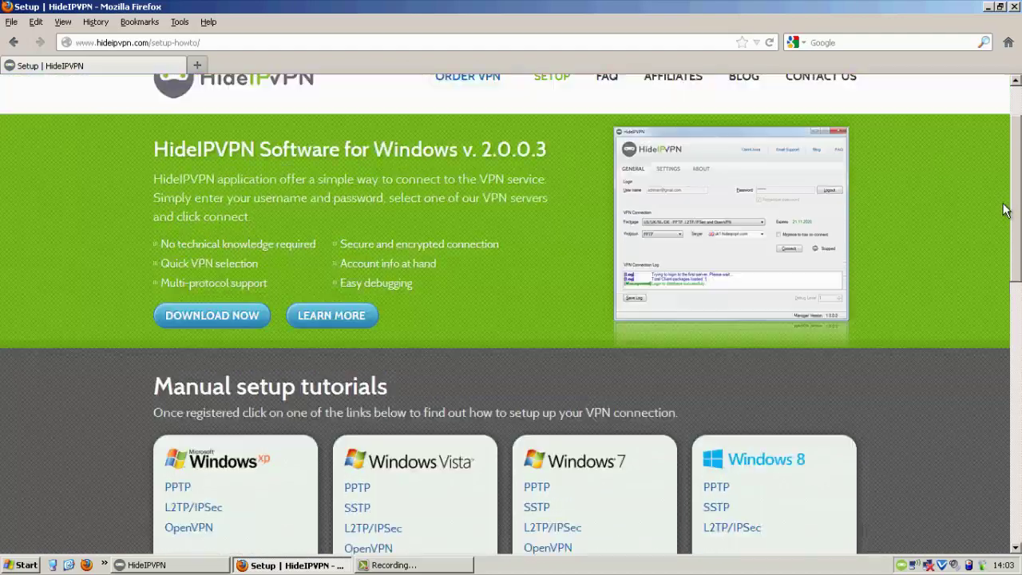
{"action": "right_click", "coordinate": [174, 487]}
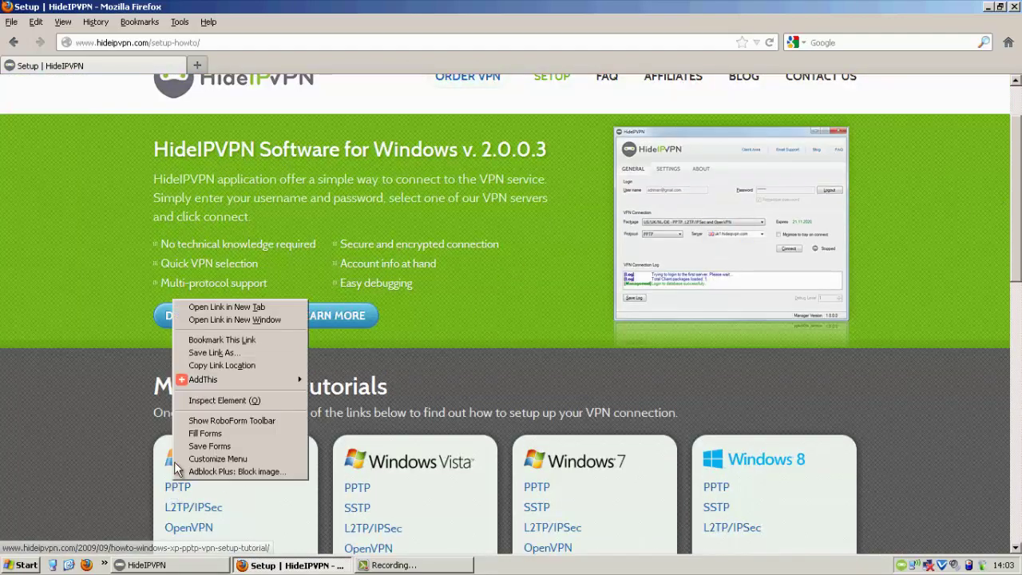
{"action": "left_click", "coordinate": [213, 317]}
{"action": "scroll", "coordinate": [147, 425], "scroll_direction": "up", "scroll_amount": 2}
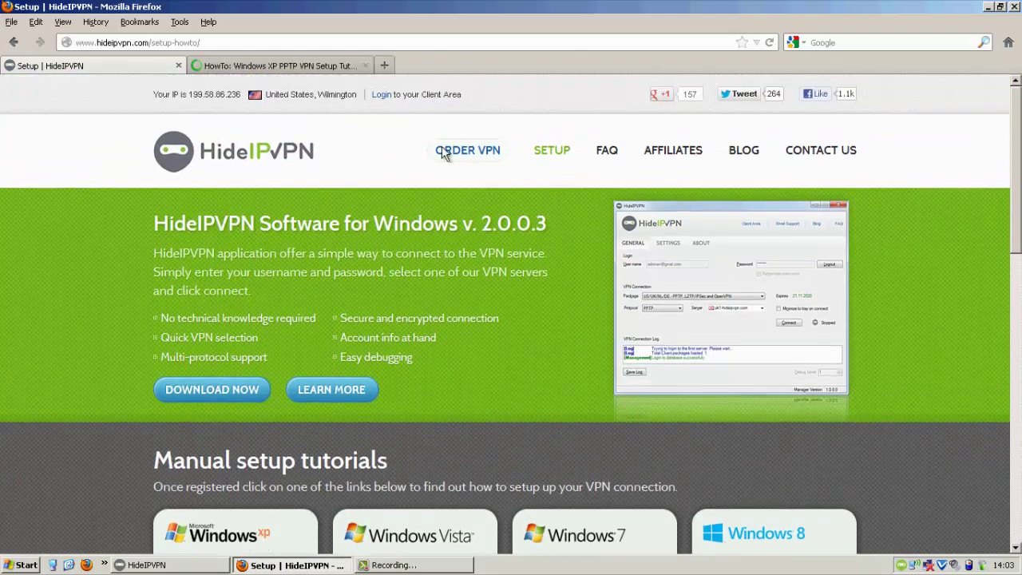
Open the ORDER VPN pricing page and scroll through the plan cards.
{"action": "left_click", "coordinate": [469, 152]}
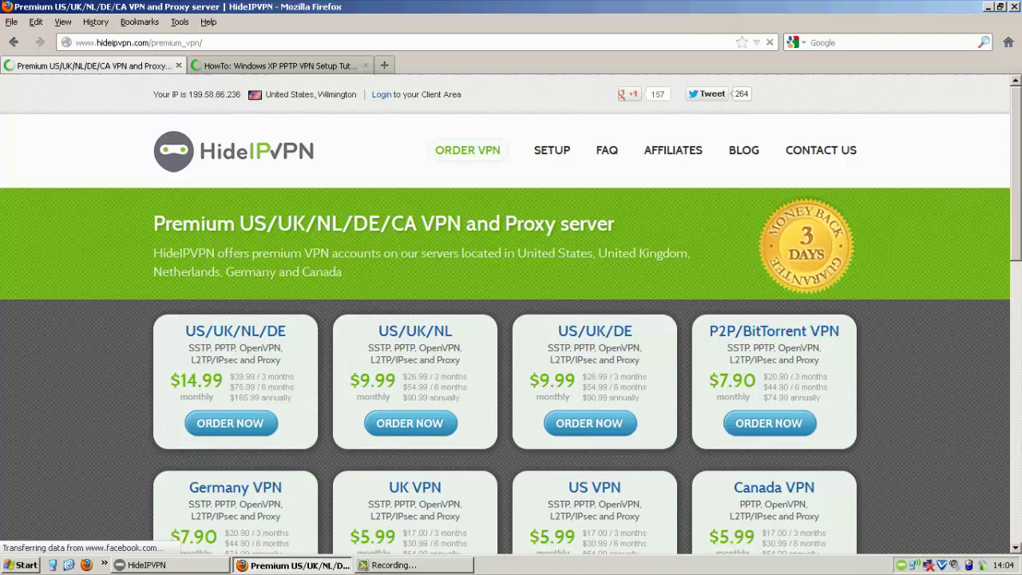
{"action": "scroll", "coordinate": [729, 221], "scroll_direction": "down", "scroll_amount": 1}
{"action": "scroll", "coordinate": [511, 312], "scroll_direction": "down", "scroll_amount": 1}
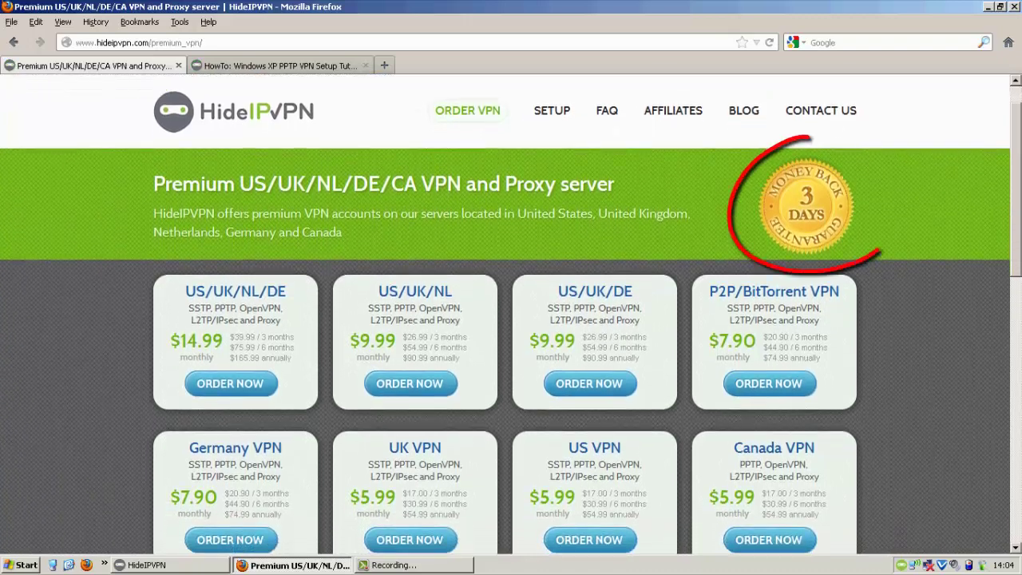
{"action": "scroll", "coordinate": [511, 312], "scroll_direction": "down", "scroll_amount": 1}
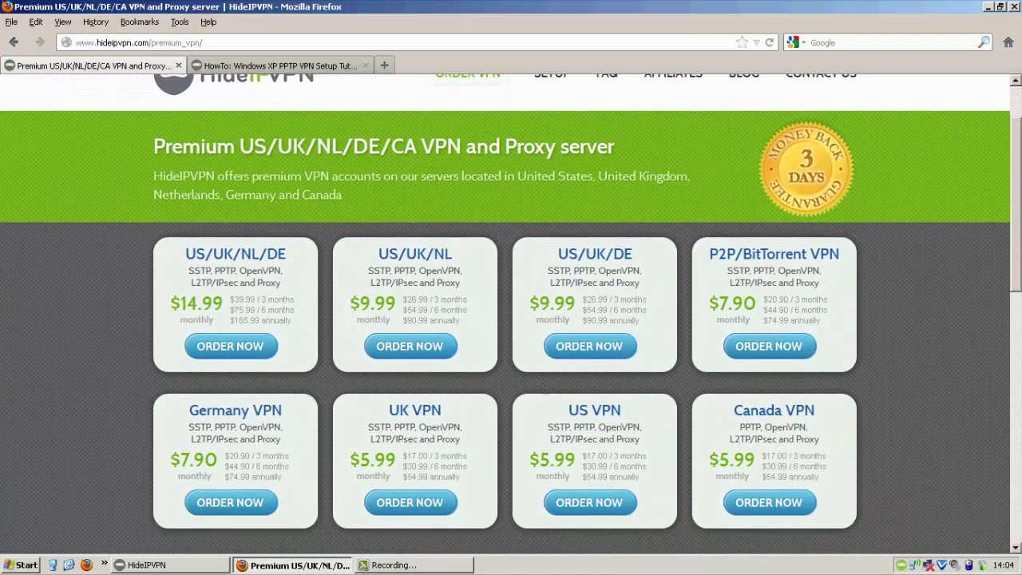
{"action": "scroll", "coordinate": [511, 311], "scroll_direction": "down", "scroll_amount": 1}
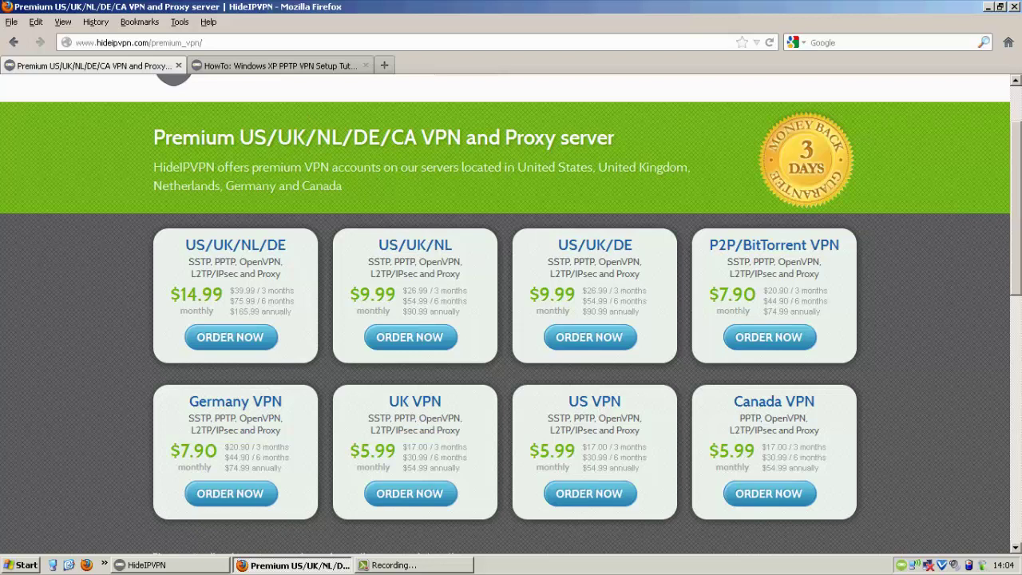
{"action": "scroll", "coordinate": [512, 311], "scroll_direction": "up", "scroll_amount": 1}
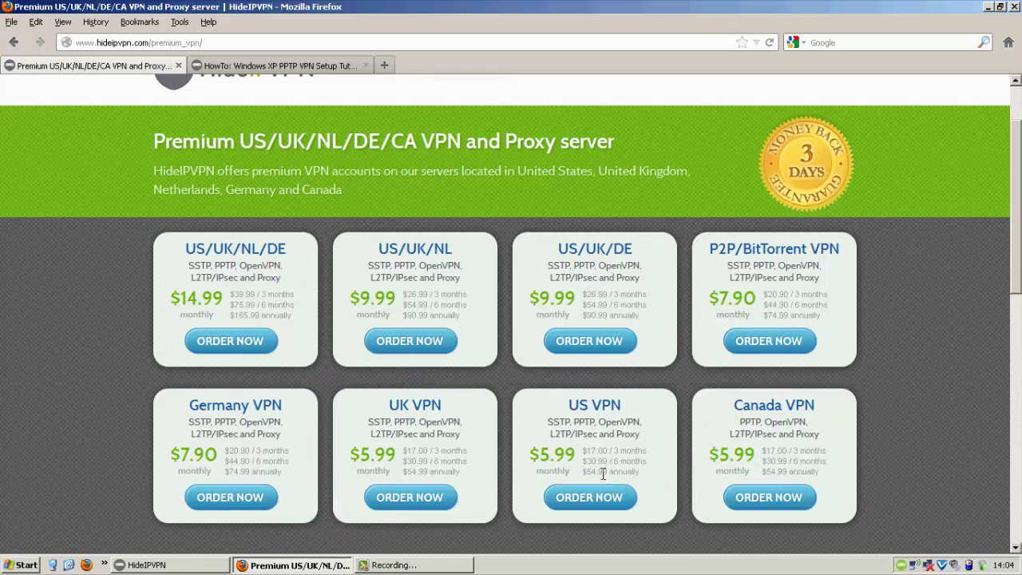
Highlight the US VPN $54.99 annual and $5.99 monthly prices.
{"action": "left_click_drag", "start_coordinate": [582, 472], "coordinate": [639, 473]}
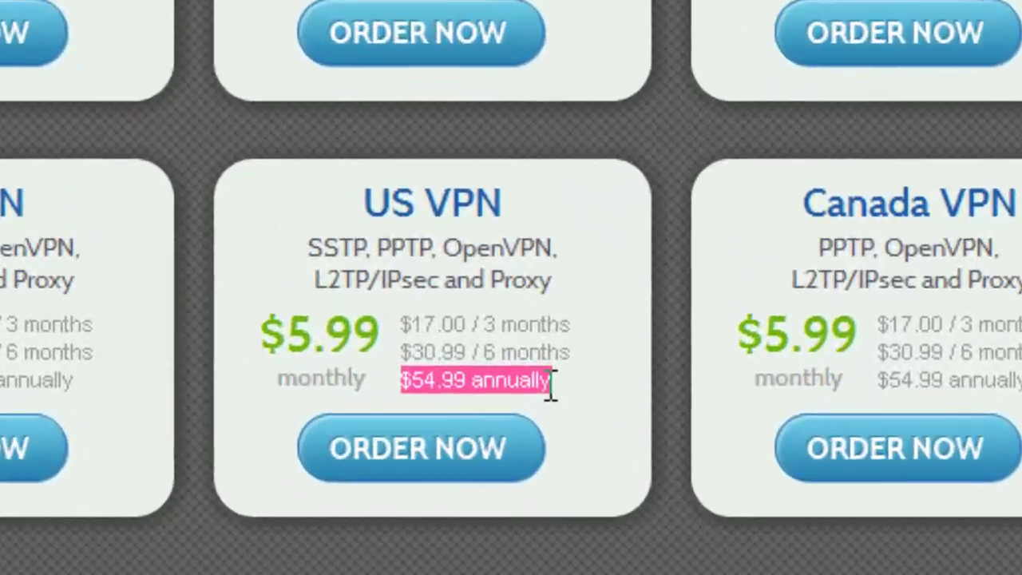
{"action": "left_click", "coordinate": [599, 433]}
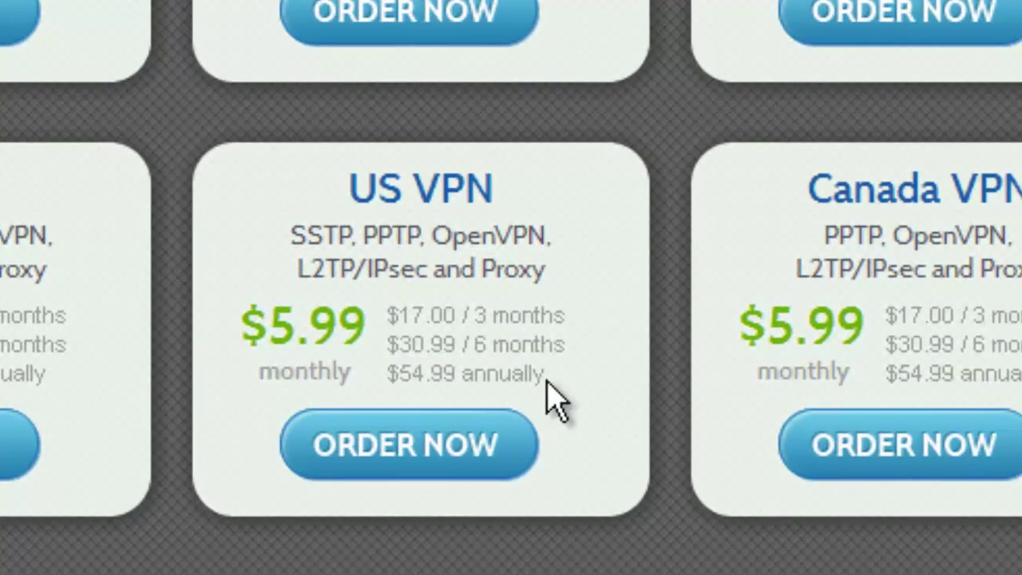
{"action": "left_click_drag", "start_coordinate": [276, 326], "coordinate": [372, 354]}
{"action": "left_click", "coordinate": [372, 353]}
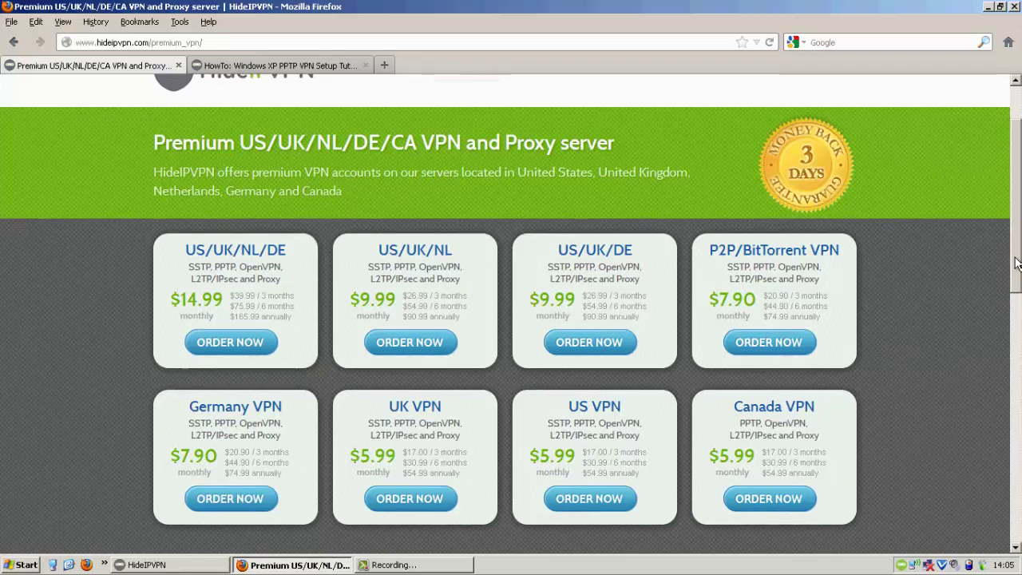
{"action": "scroll", "coordinate": [1014, 281], "scroll_direction": "down", "scroll_amount": 2}
{"action": "scroll", "coordinate": [1014, 281], "scroll_direction": "up", "scroll_amount": 4}
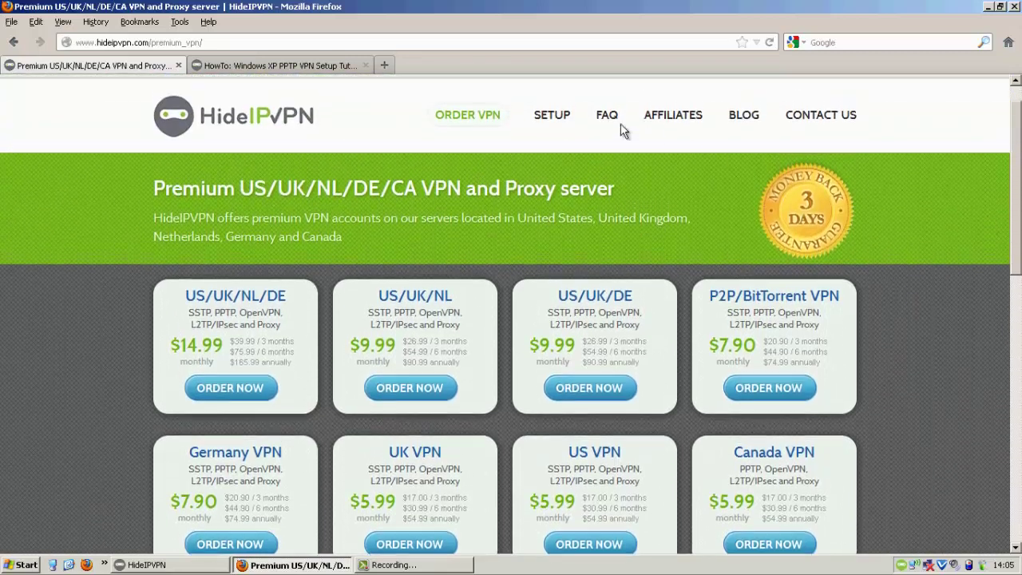
In the tutorial tab, go to the Mr. VPN site, then load youtube.com.
{"action": "left_click", "coordinate": [353, 62]}
{"action": "left_click", "coordinate": [345, 42]}
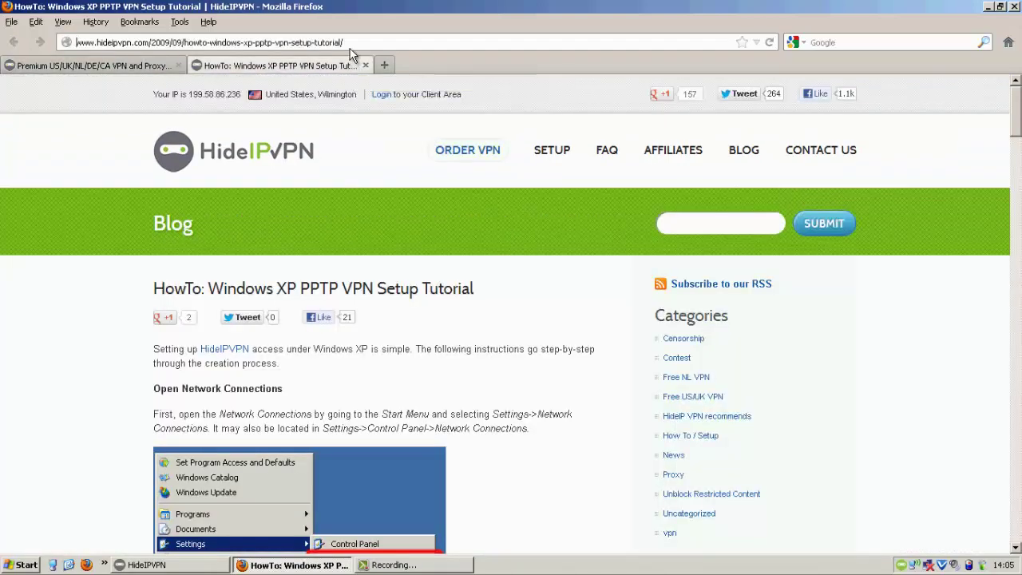
{"action": "type", "text": "mr"}
{"action": "key", "text": "Return"}
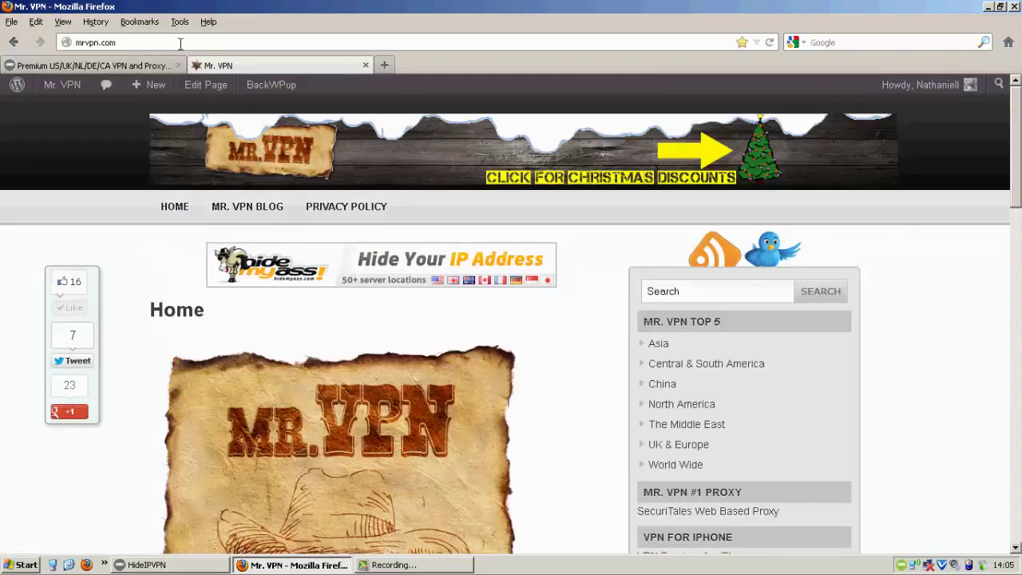
{"action": "type", "text": "youtube.com"}
{"action": "key", "text": "Return"}
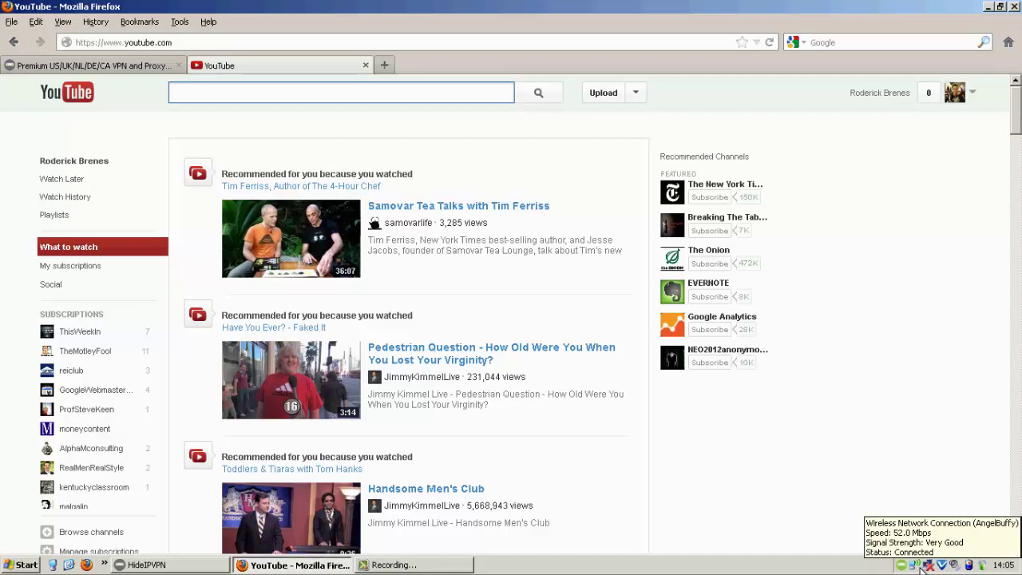
Play the Pedestrian Question video, then open a related video from the sidebar.
{"action": "left_click", "coordinate": [570, 357]}
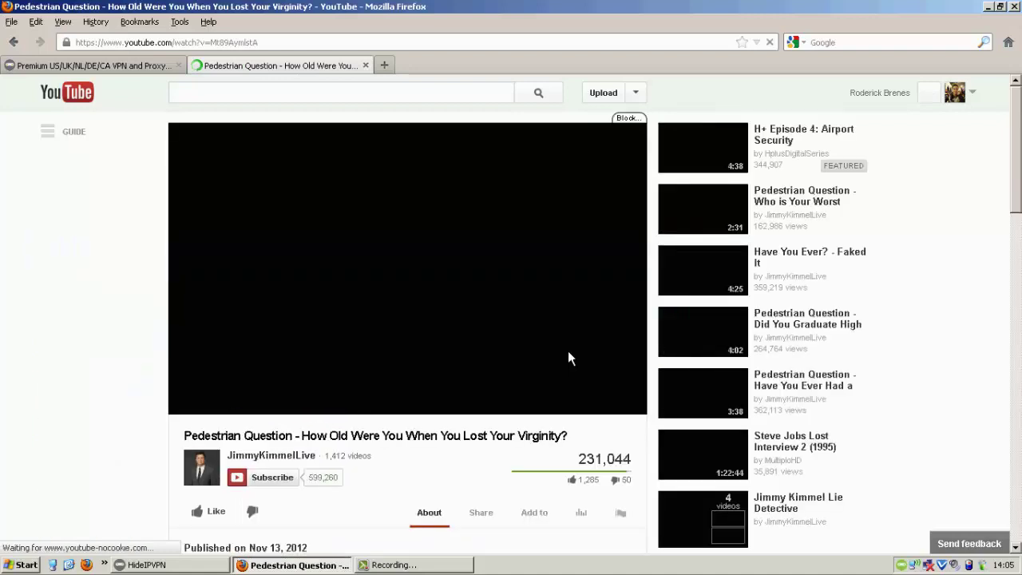
{"action": "left_click", "coordinate": [819, 357]}
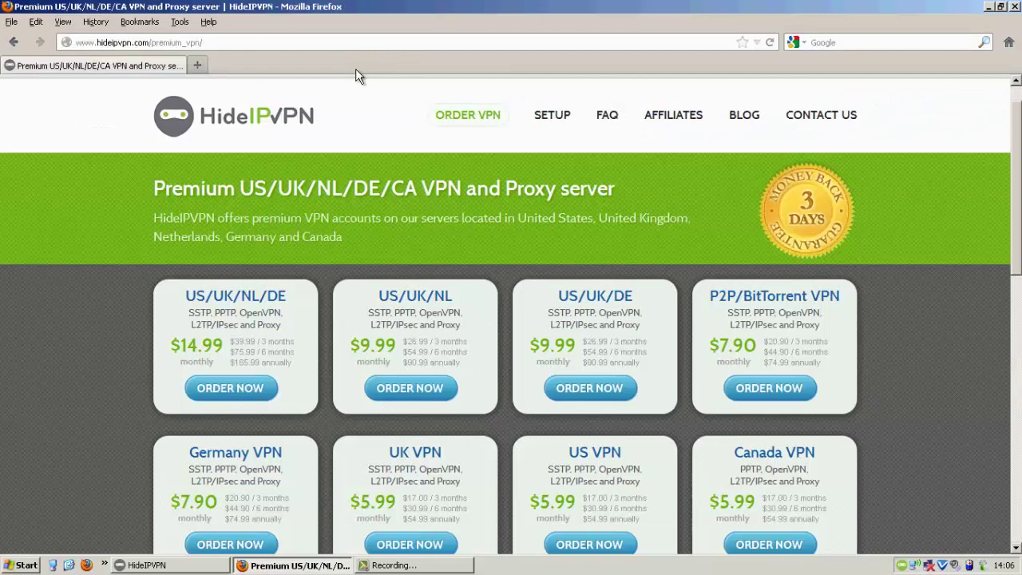
Load mrvpn.com in the current tab.
{"action": "left_click", "coordinate": [192, 40]}
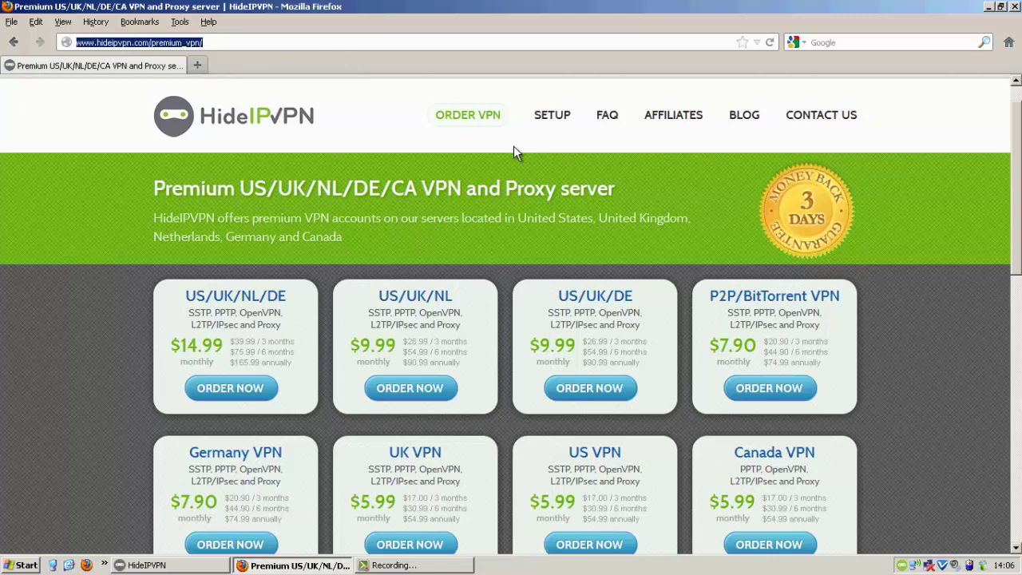
{"action": "type", "text": "mrvpn.com"}
{"action": "key", "text": "Return"}
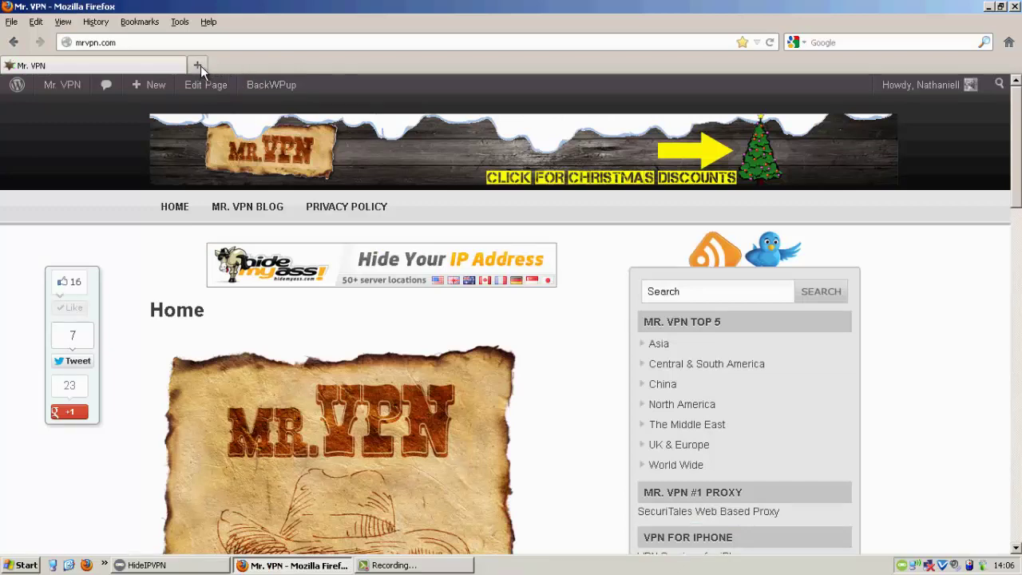
In a new tab, open Mr. VPN's hide-ip-vpn-review page and scroll down.
{"action": "left_click", "coordinate": [198, 63]}
{"action": "type", "text": "mrvpn.com/"}
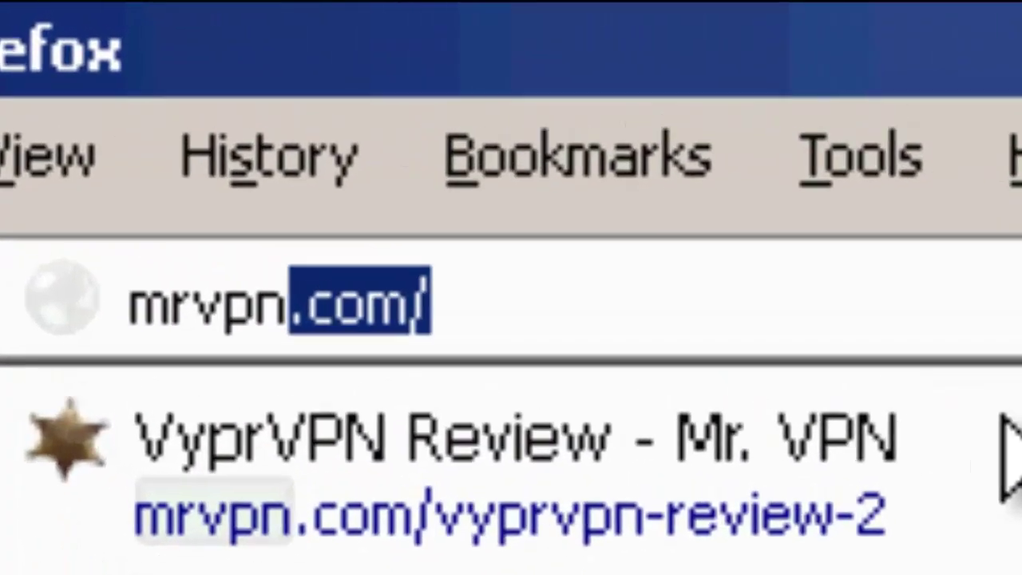
{"action": "key", "text": "Return"}
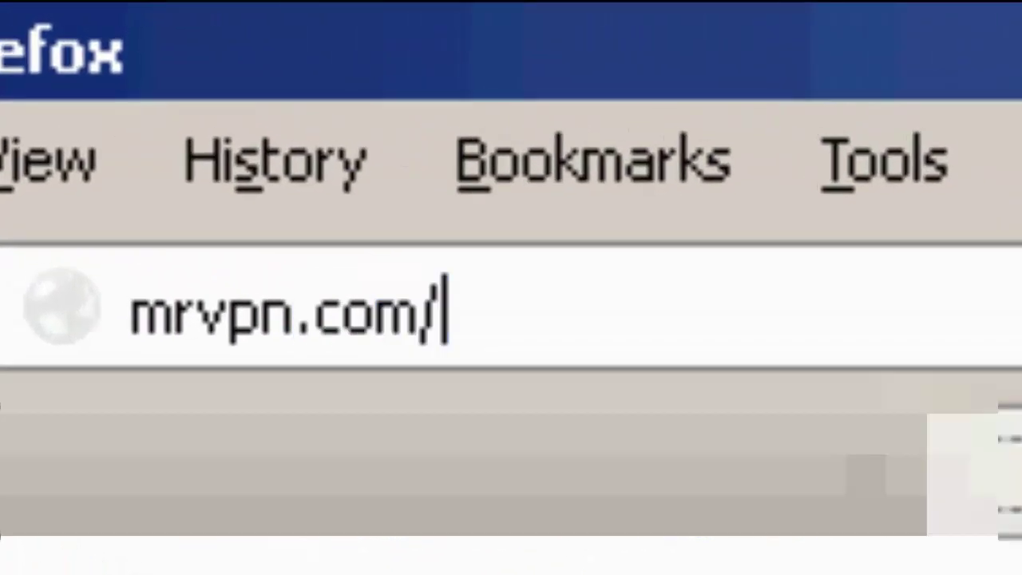
{"action": "type", "text": "hide"}
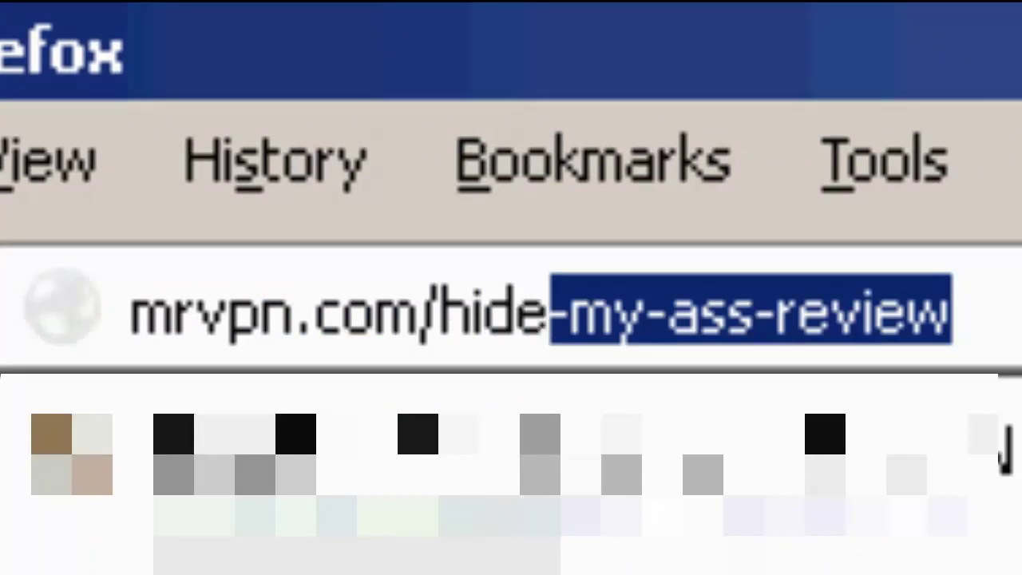
{"action": "type", "text": " ip"}
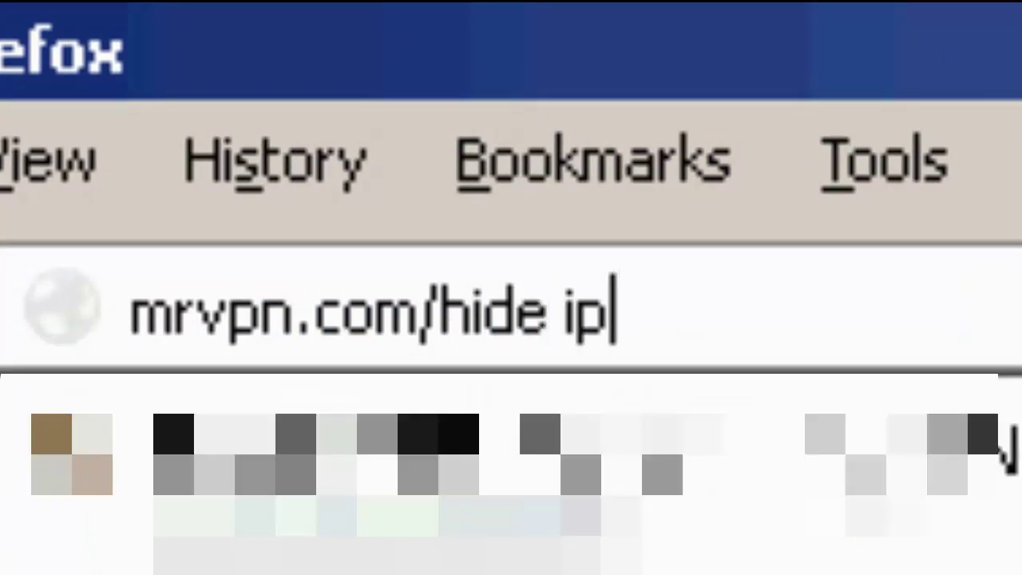
{"action": "key", "text": "Return"}
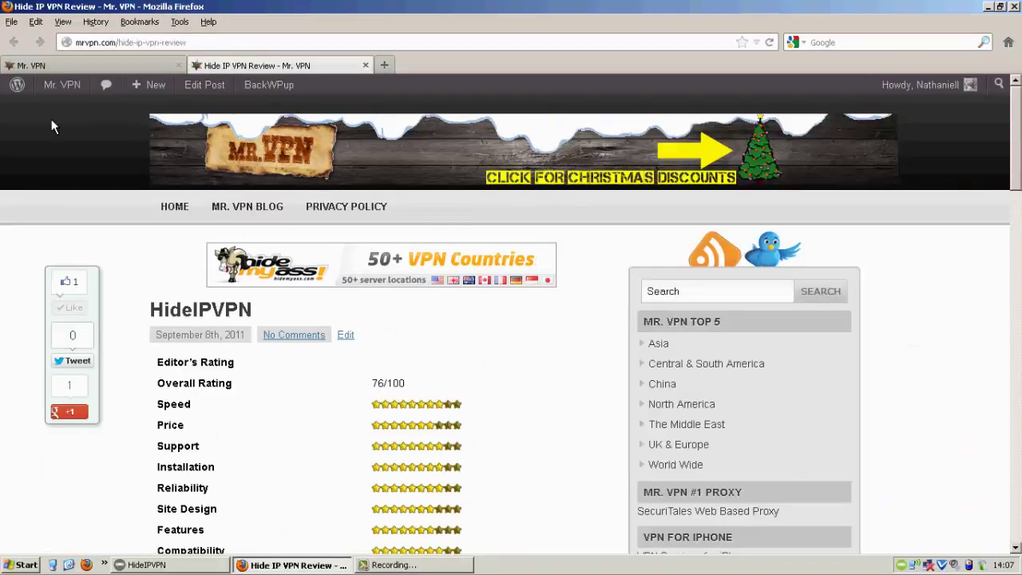
{"action": "scroll", "coordinate": [1020, 186], "scroll_direction": "down", "scroll_amount": 5}
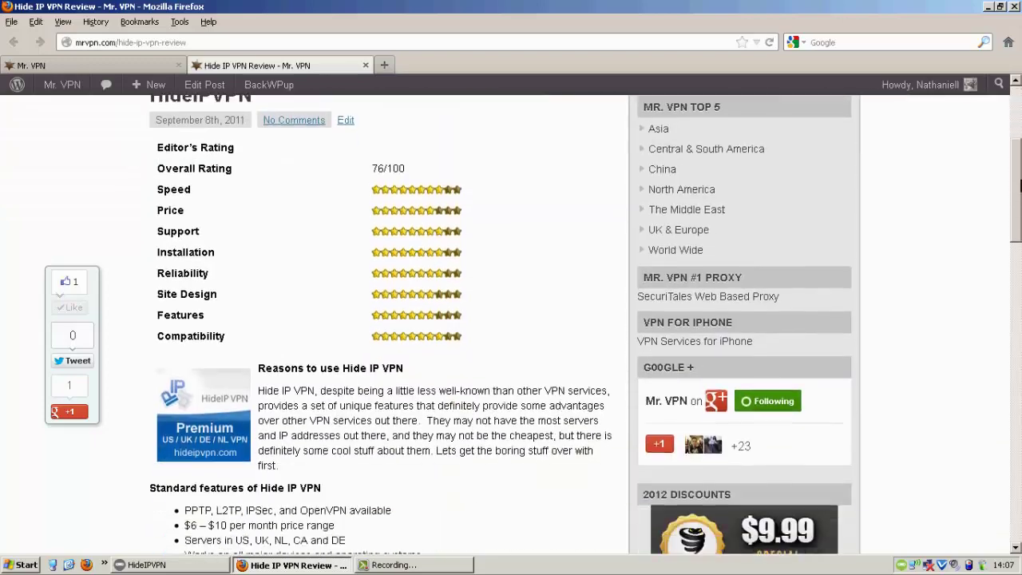